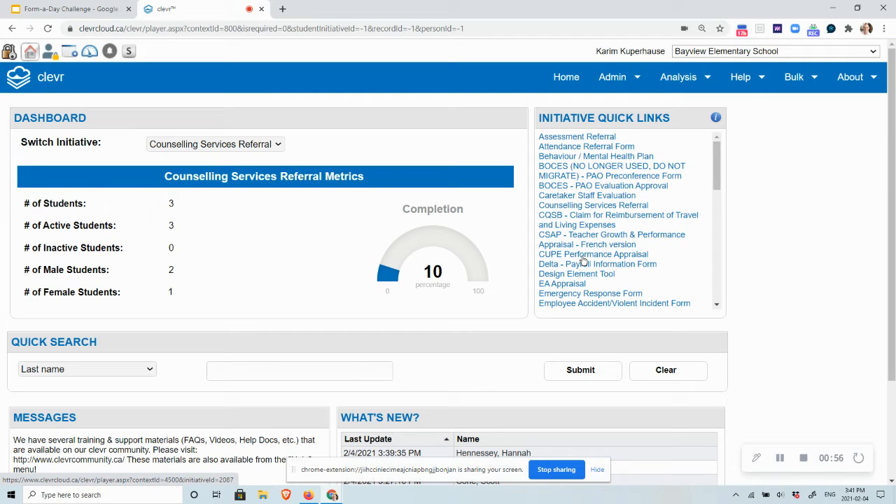
# Open the Counselling Services Referral initiative and the record of the third student listed
pyautogui.click(586, 207)
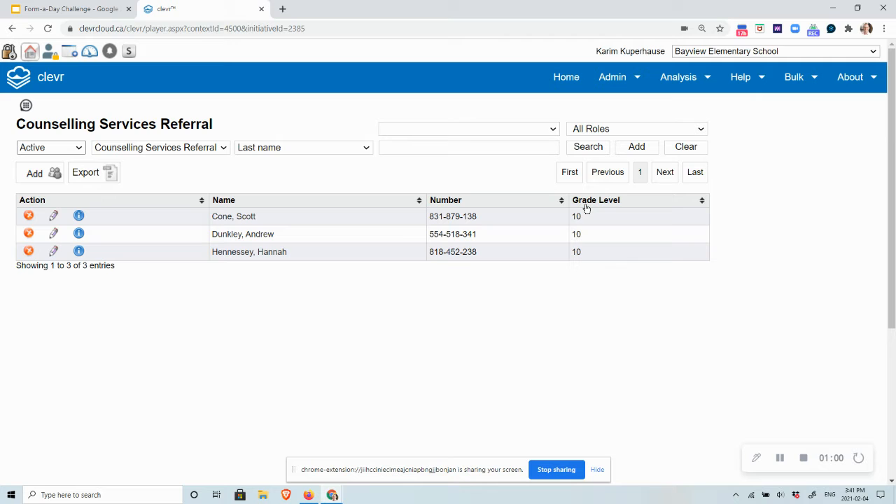
pyautogui.click(274, 257)
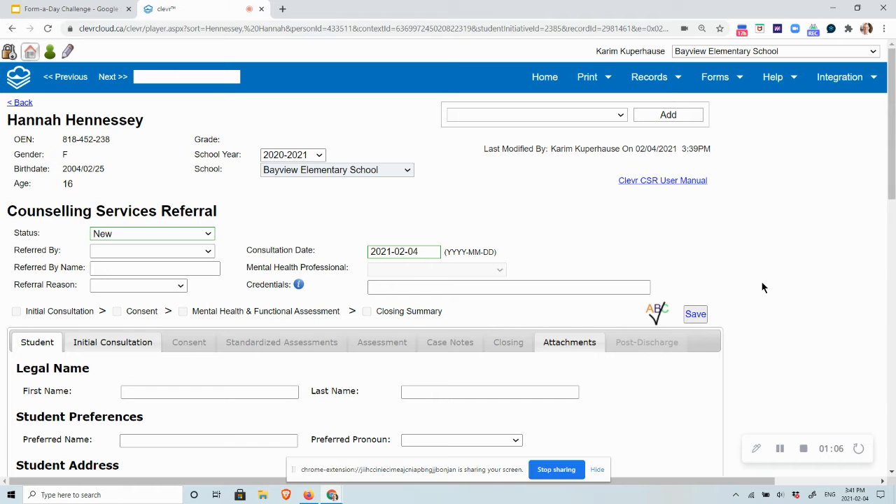
pyautogui.scroll(-1, 761, 281)
pyautogui.scroll(1, 760, 281)
# Fill in the referral details with Principal as referrer, the referrer's first name, Case Management as reason and "test" as credentials
pyautogui.click(191, 253)
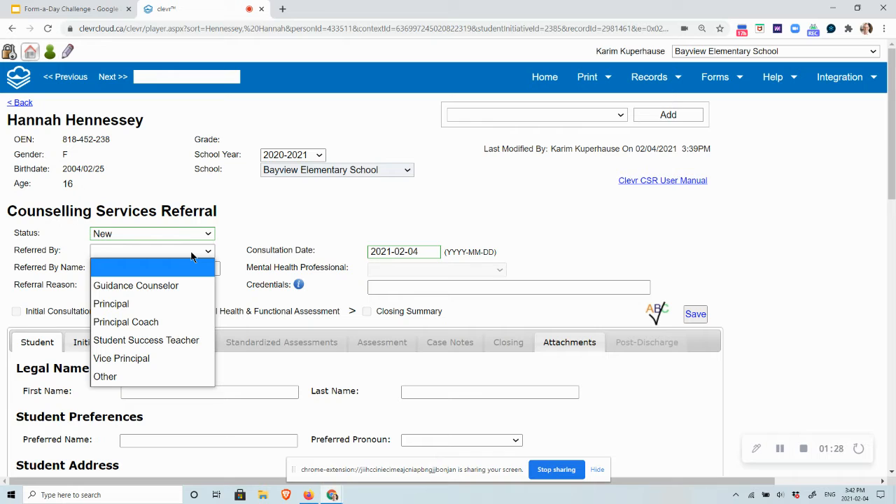
pyautogui.click(162, 306)
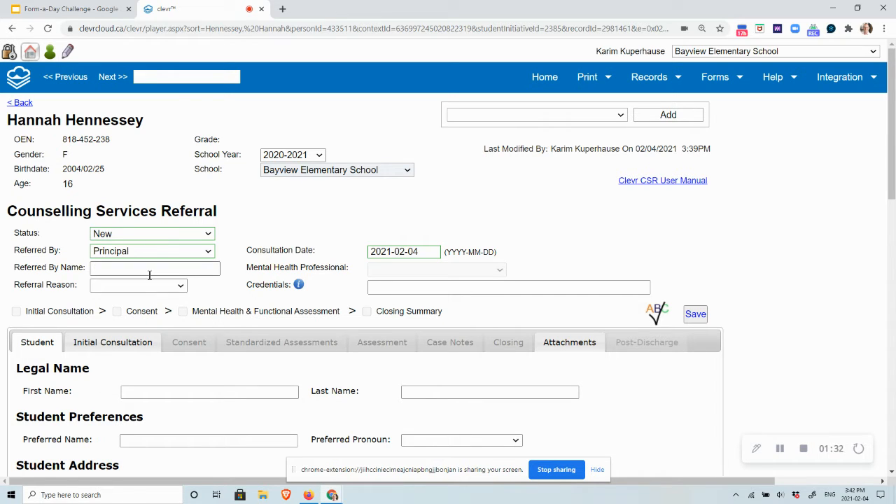
pyautogui.write('John')
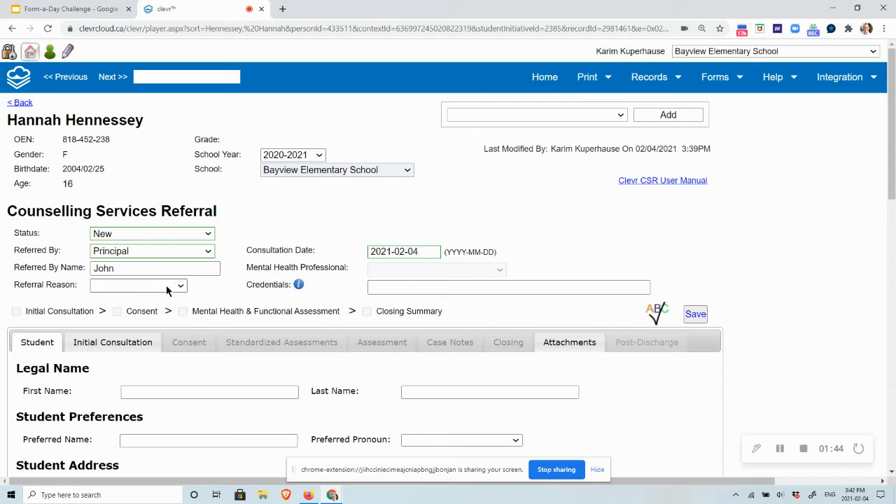
pyautogui.click(167, 286)
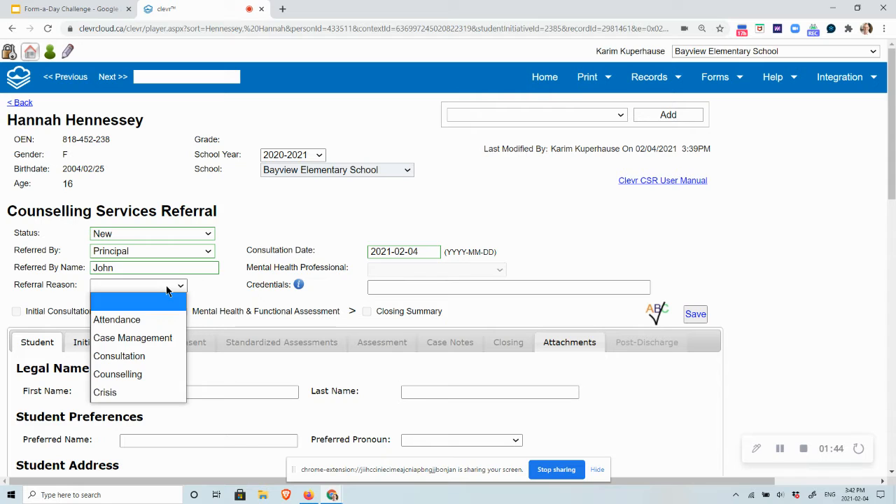
pyautogui.click(163, 338)
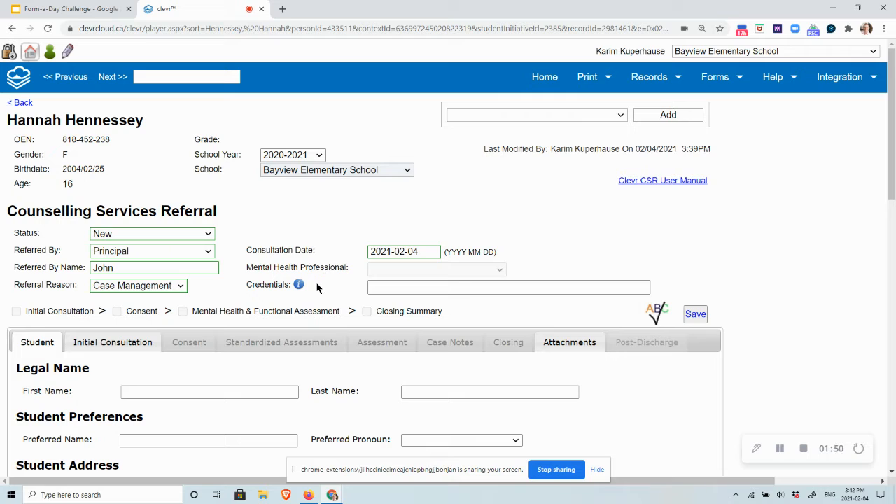
pyautogui.click(396, 289)
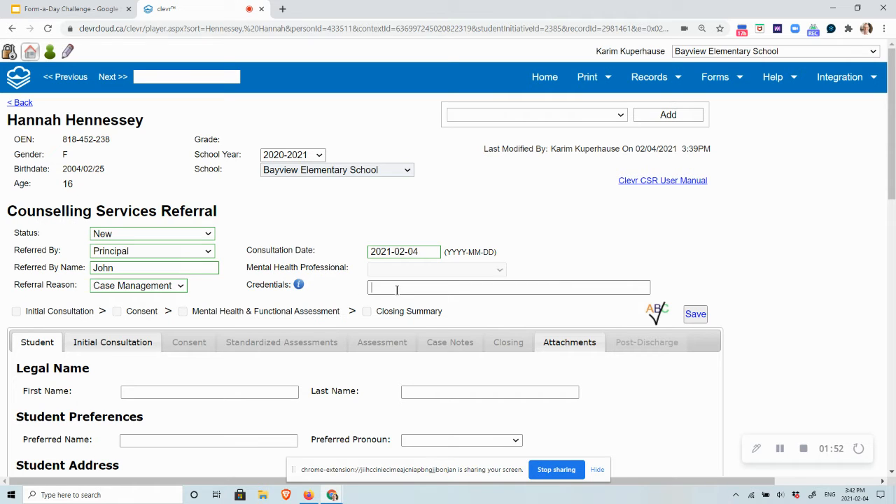
pyautogui.write('test')
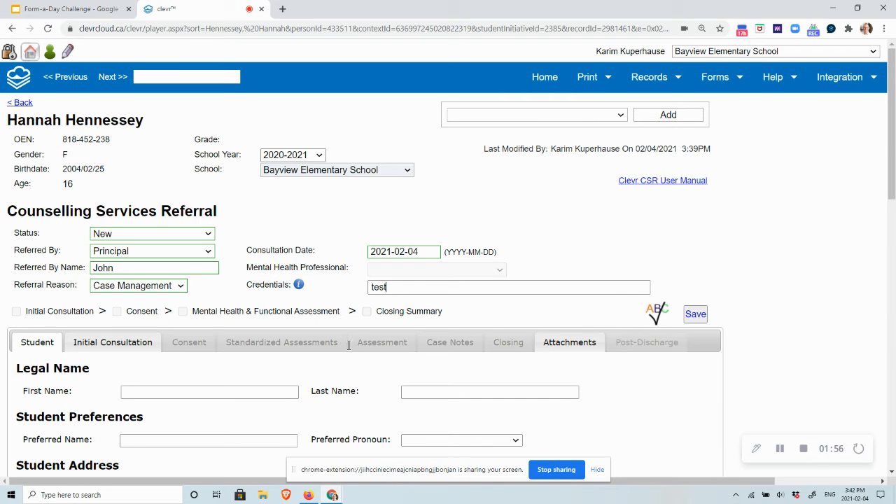
# Open the Initial Consultation section and try to apply the signature
pyautogui.scroll(-1, 350, 341)
pyautogui.click(110, 288)
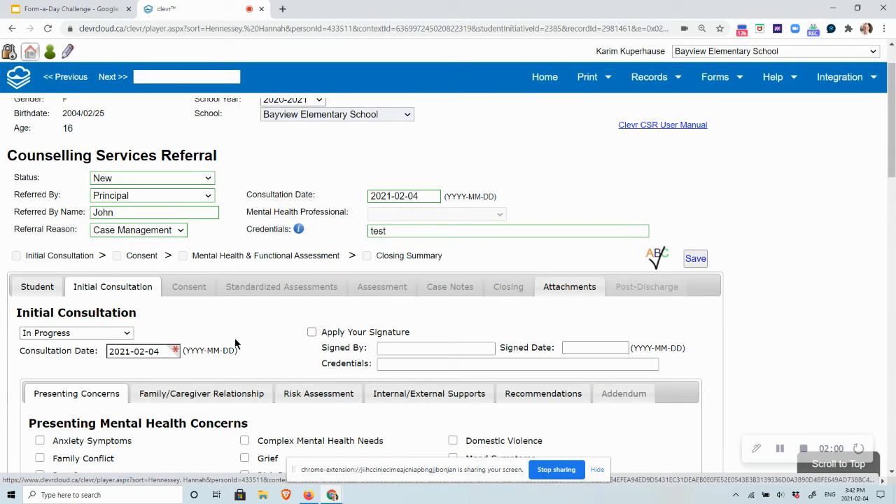
pyautogui.click(311, 333)
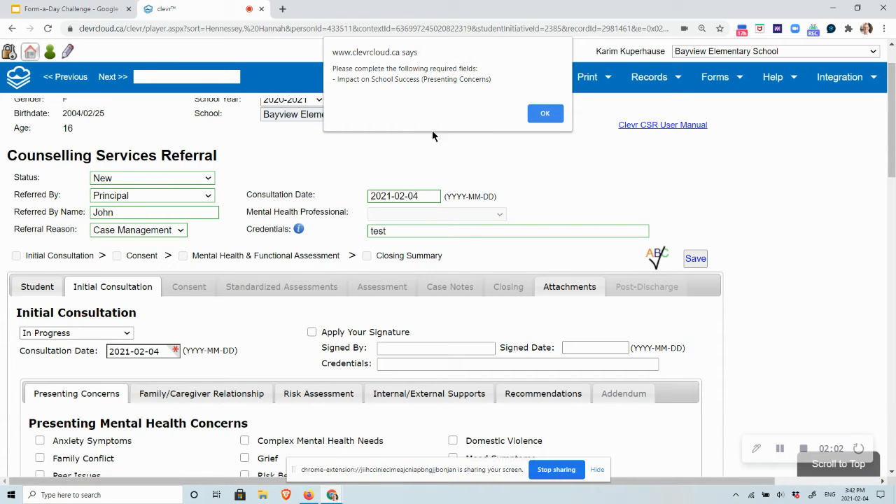
pyautogui.click(545, 114)
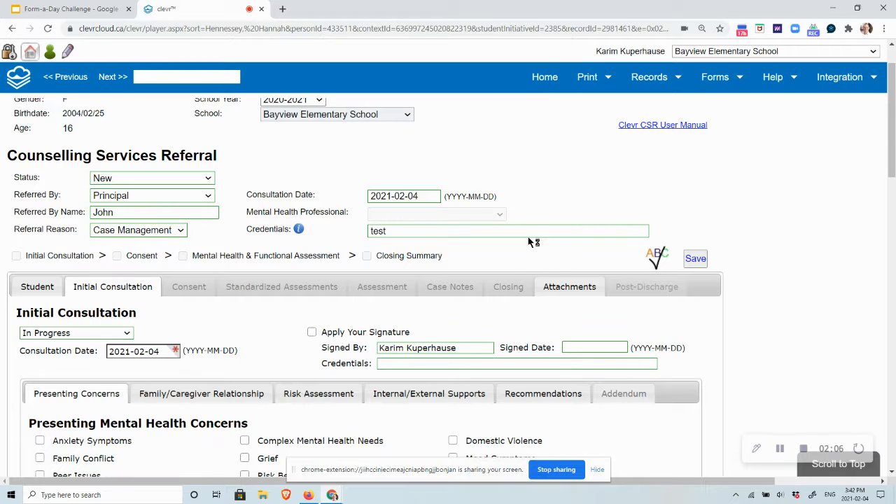
# Mark Family Conflict as a presenting mental health concern and enter "test" for Impact on School Success
pyautogui.scroll(-1, 282, 358)
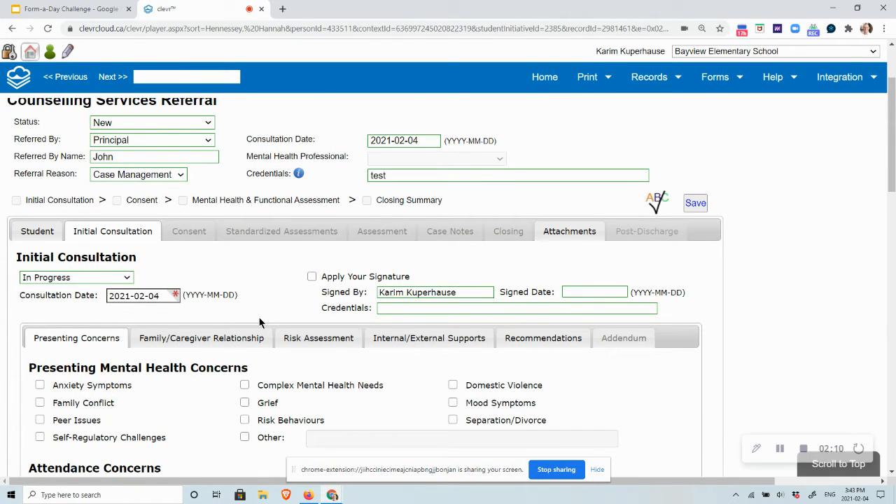
pyautogui.scroll(-1, 259, 322)
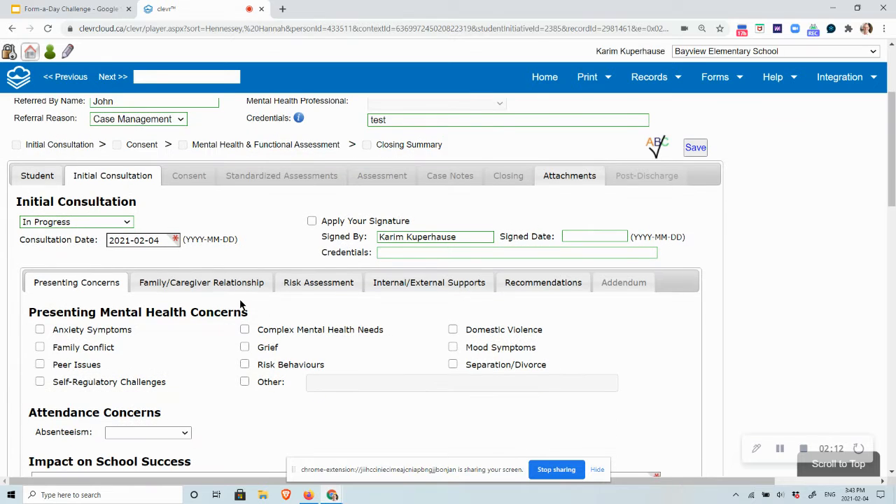
pyautogui.scroll(-2, 240, 305)
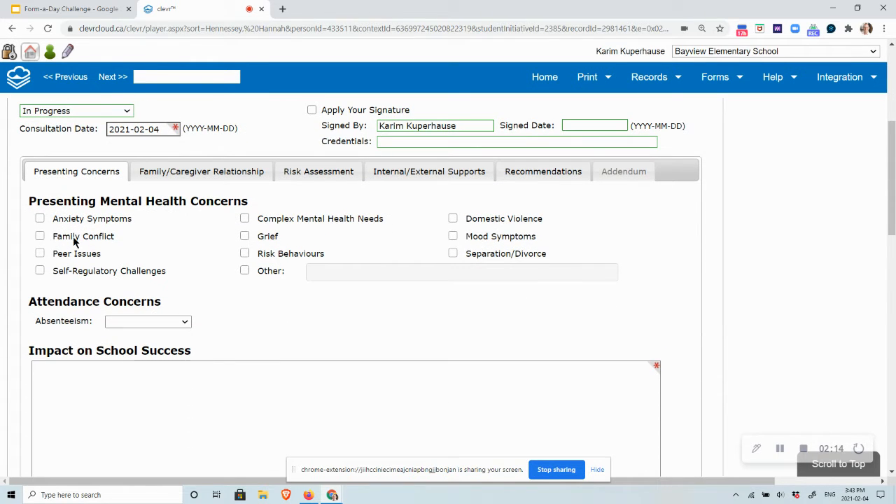
pyautogui.click(40, 236)
pyautogui.click(74, 378)
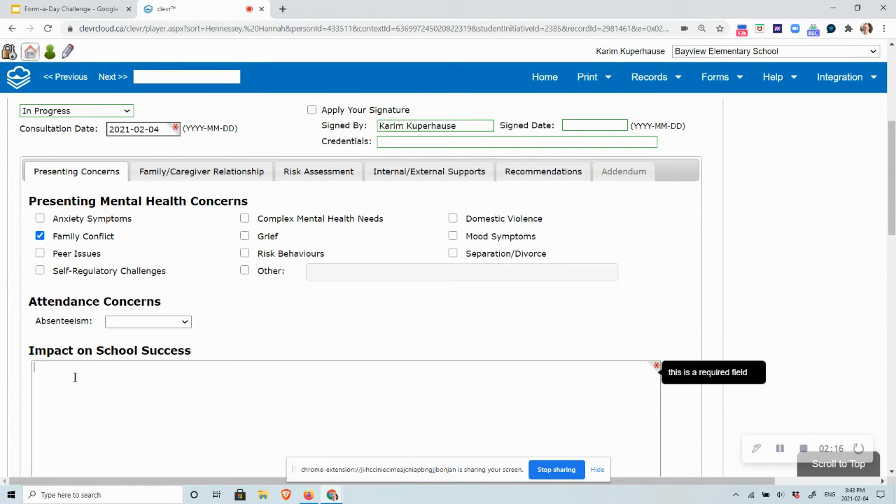
pyautogui.write('test')
# Enter "test" as the Family/Caregiver Relationship description in the initial consultation
pyautogui.click(224, 175)
pyautogui.click(195, 246)
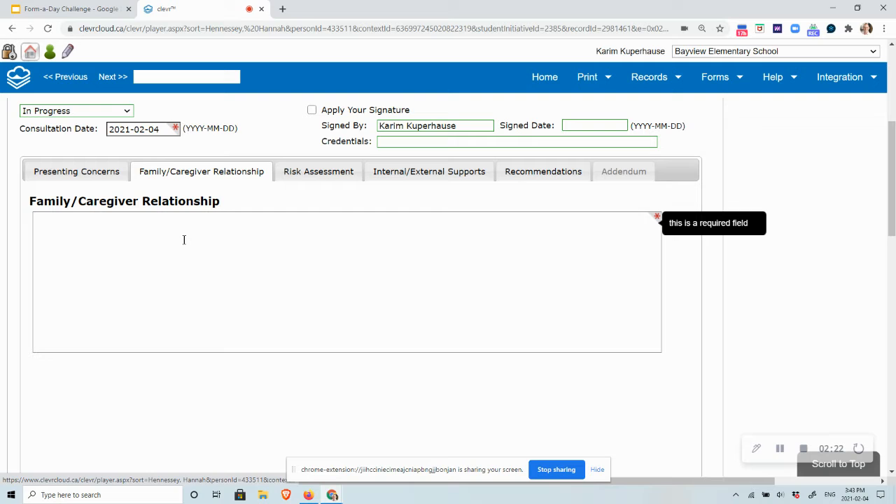
pyautogui.write('test')
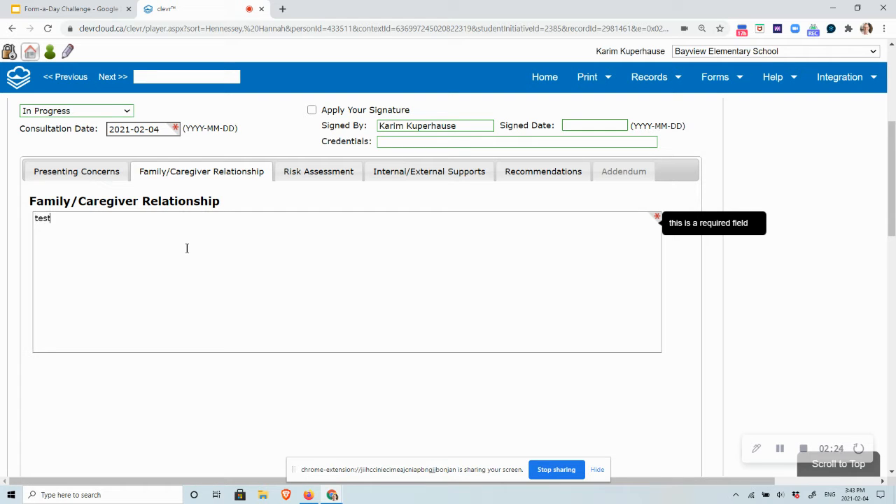
# Mark Current Suicidality in the Risk Assessment and enter "test" as its description
pyautogui.click(327, 180)
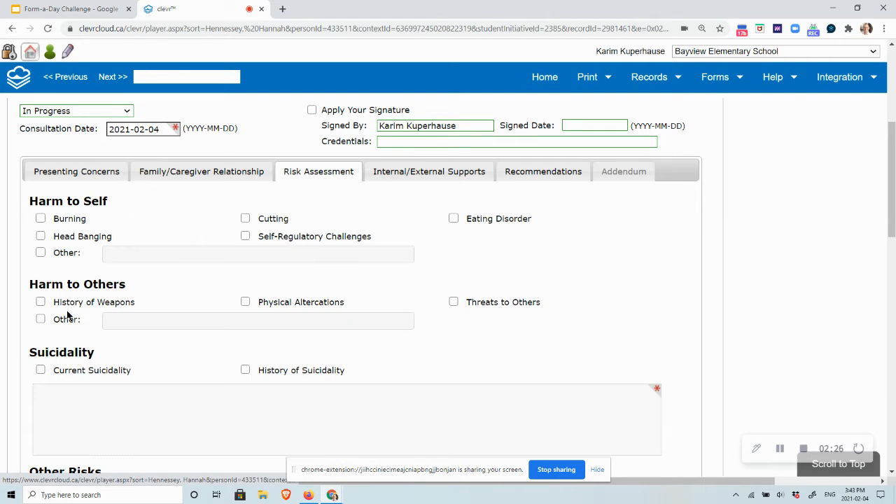
pyautogui.scroll(-1, 369, 317)
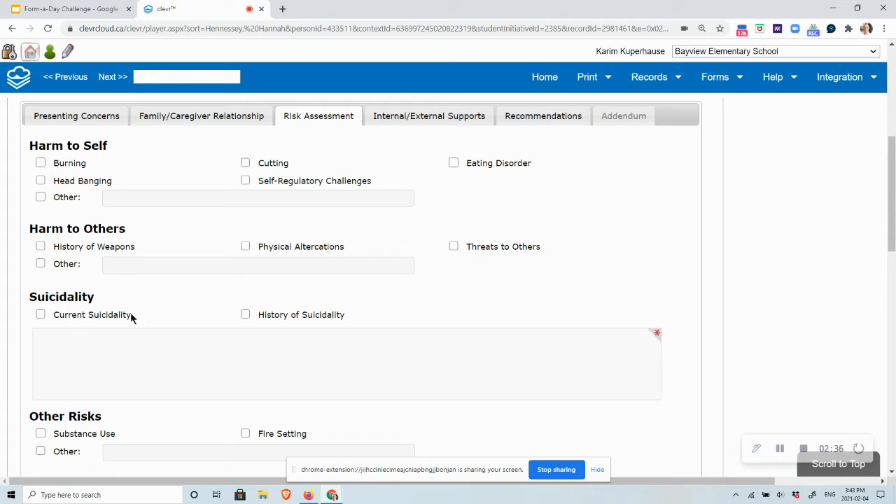
pyautogui.click(40, 314)
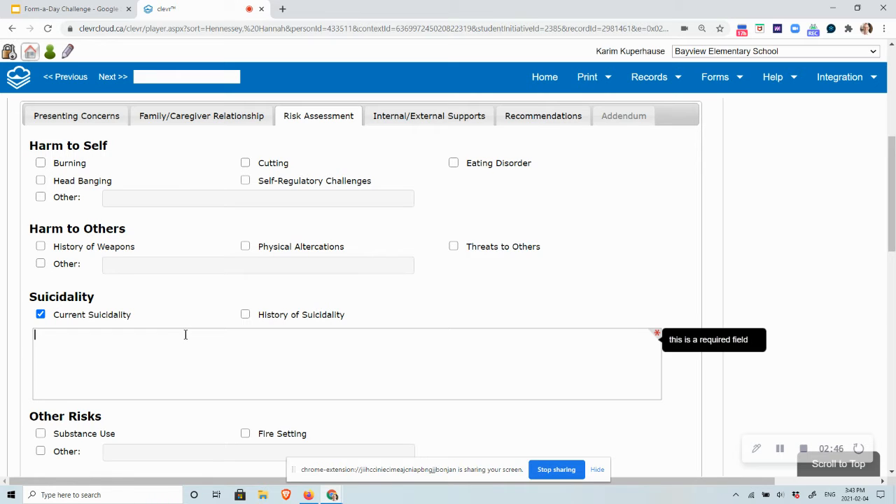
pyautogui.write('test')
# Enter "test" under Actions/Recommendations and select Family to contact Physician and/or Community Psychiatry
pyautogui.click(414, 124)
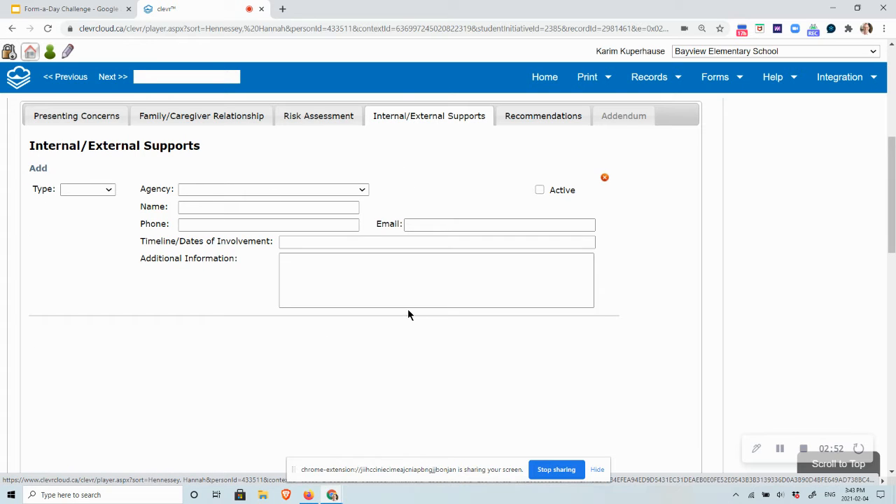
pyautogui.click(540, 119)
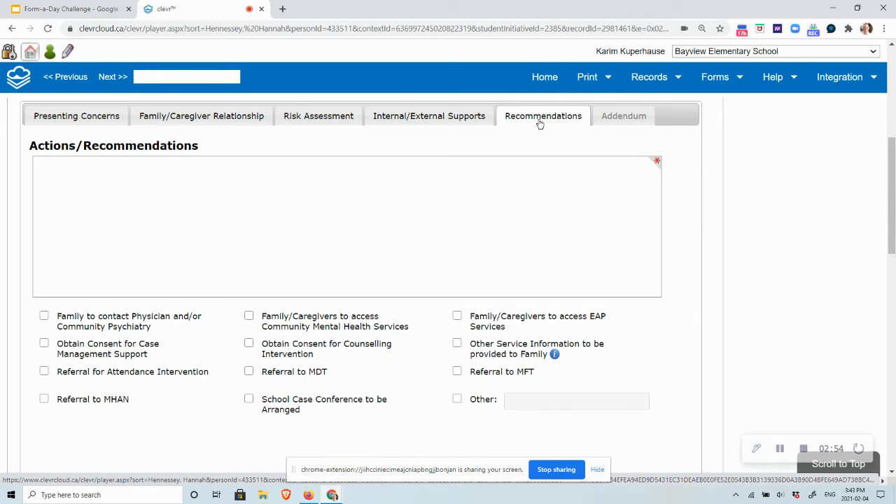
pyautogui.click(148, 181)
pyautogui.write('test')
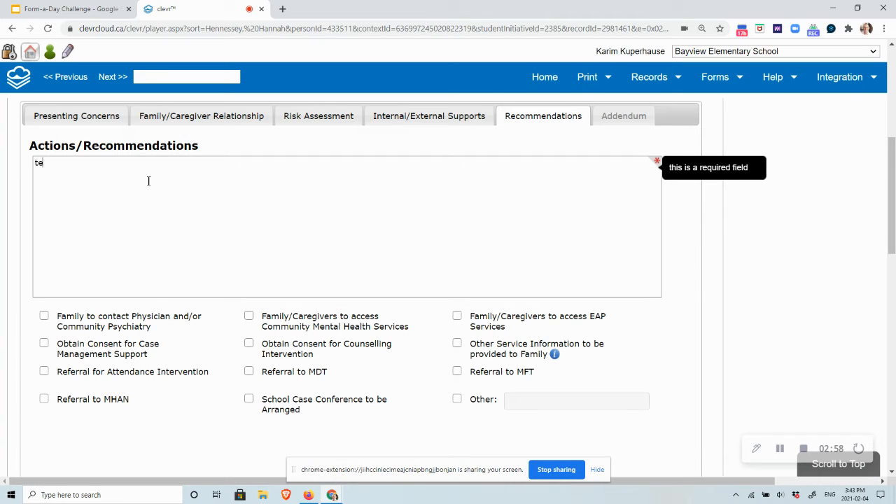
pyautogui.click(43, 317)
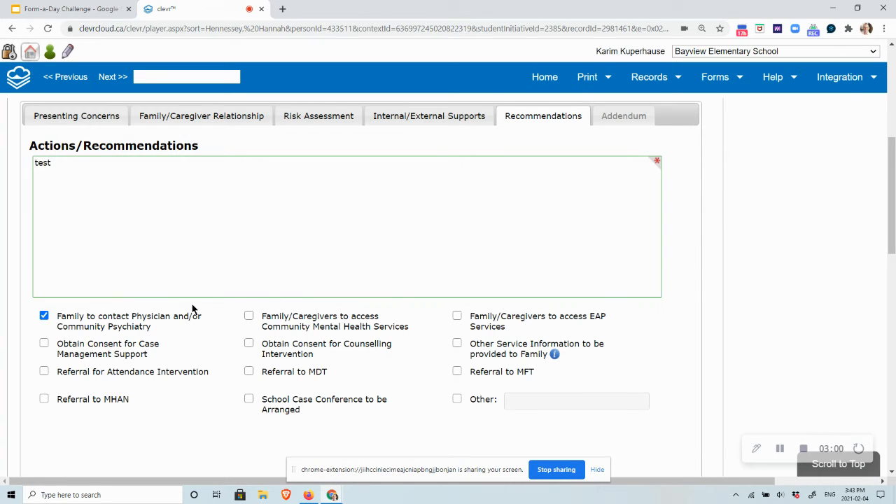
# Apply the signature to the Initial Consultation and accept completing and locking it
pyautogui.scroll(-1, 244, 298)
pyautogui.scroll(2, 244, 297)
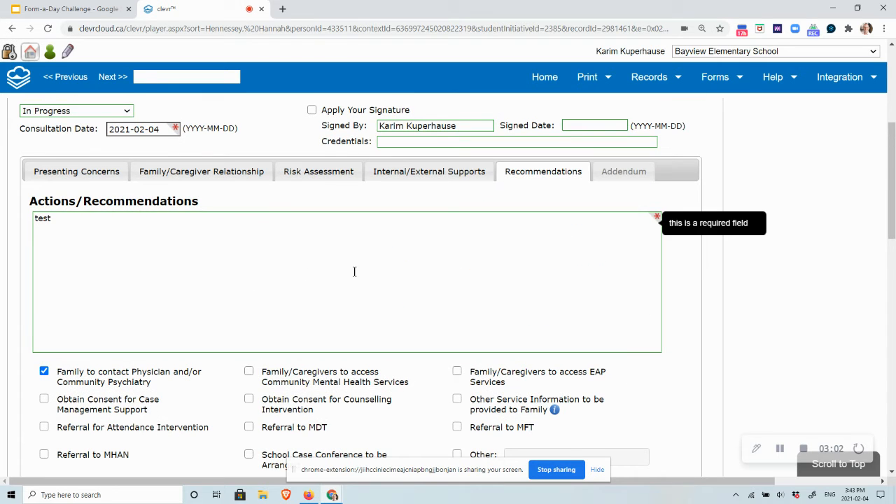
pyautogui.scroll(1, 364, 266)
pyautogui.click(313, 166)
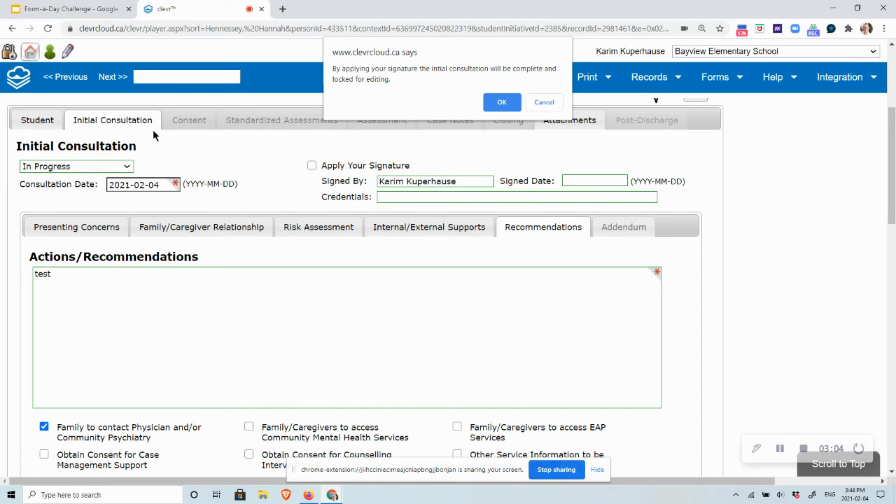
pyautogui.click(501, 103)
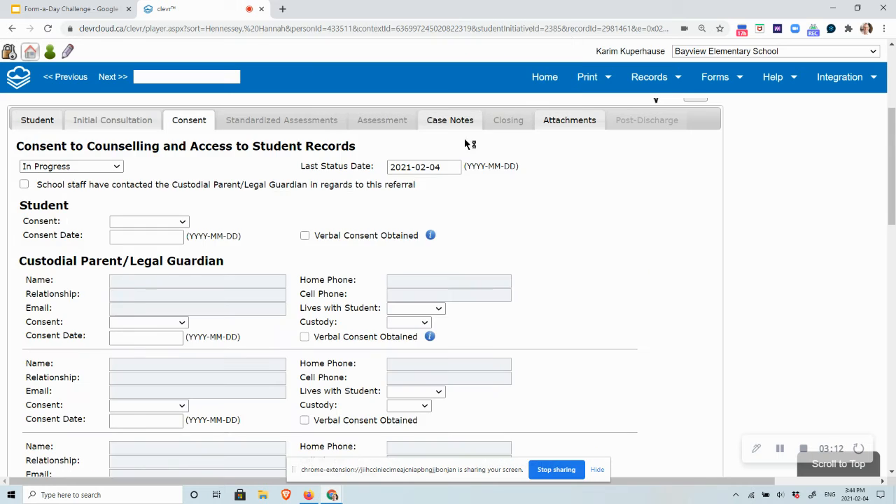
# Review the signed Initial Consultation section and return to the Consent section
pyautogui.scroll(2, 369, 198)
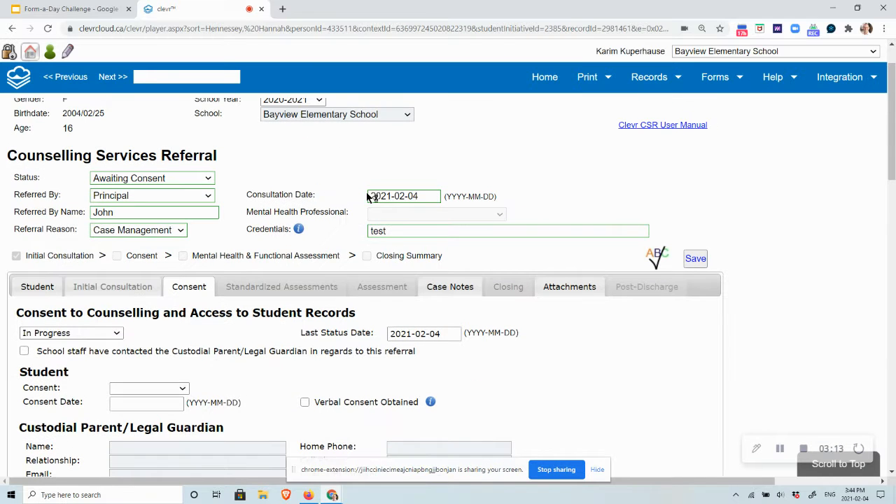
pyautogui.click(100, 287)
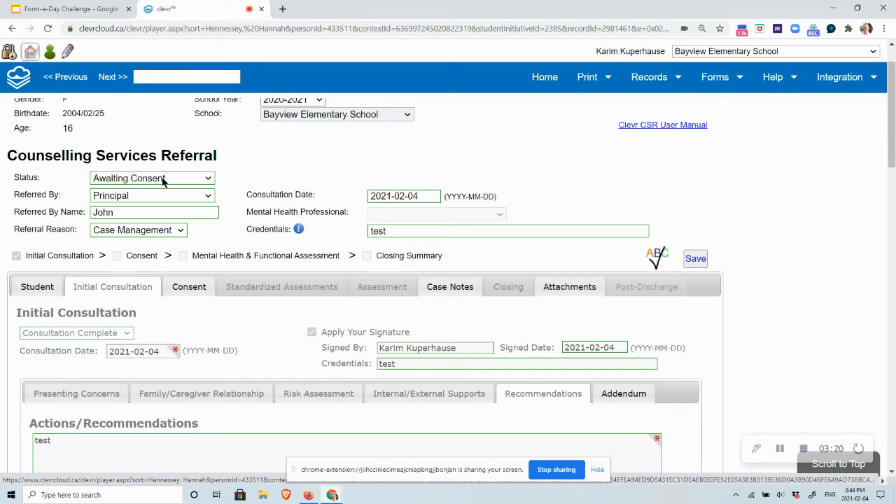
pyautogui.click(197, 296)
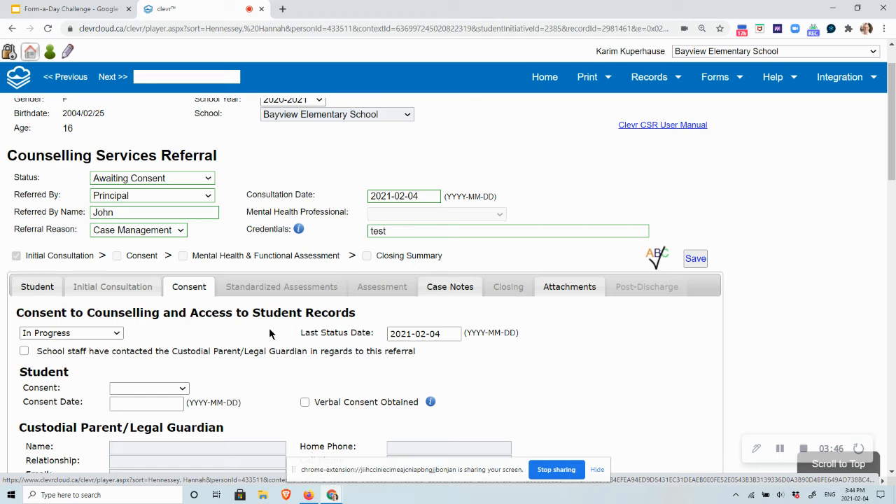
# Examine the Consent section's status choices, its student and guardian fields, and the guardian's verbal consent explanation
pyautogui.scroll(-3, 270, 329)
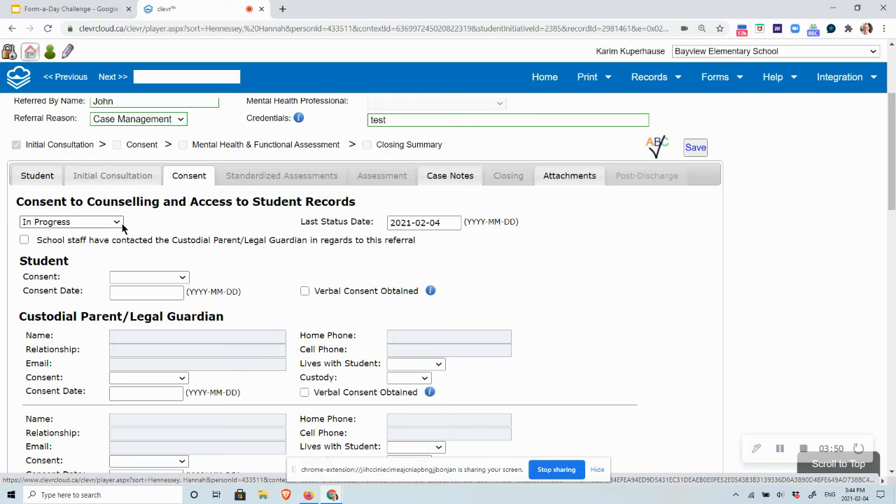
pyautogui.click(120, 224)
pyautogui.click(120, 224)
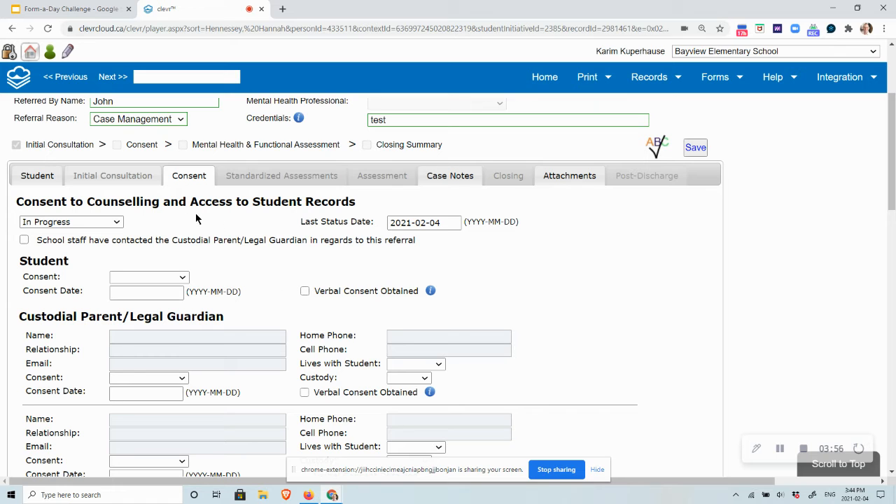
pyautogui.scroll(-2, 272, 250)
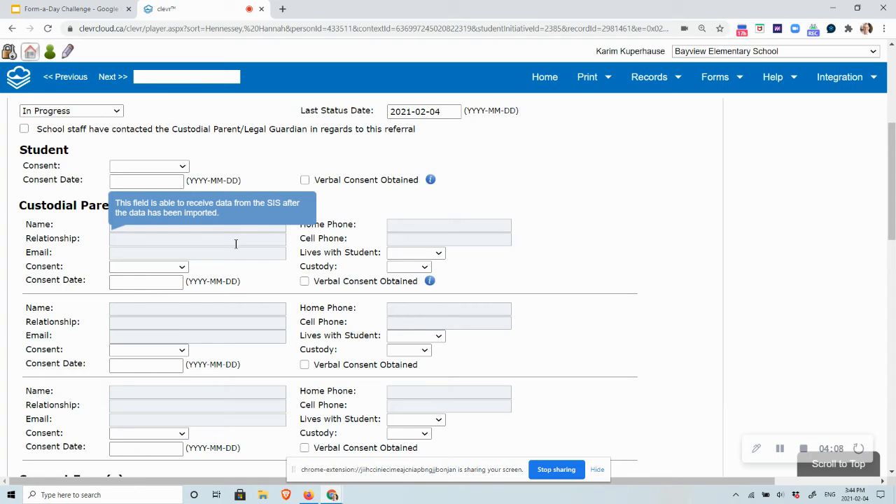
pyautogui.moveTo(430, 282)
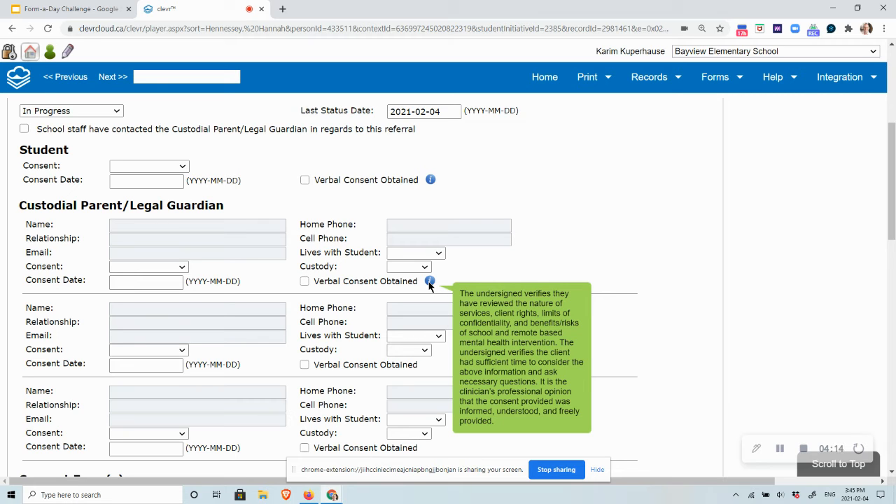
# Examine the remaining guardian entries and the Consent Form(s) upload area in the Consent section
pyautogui.scroll(-1, 378, 268)
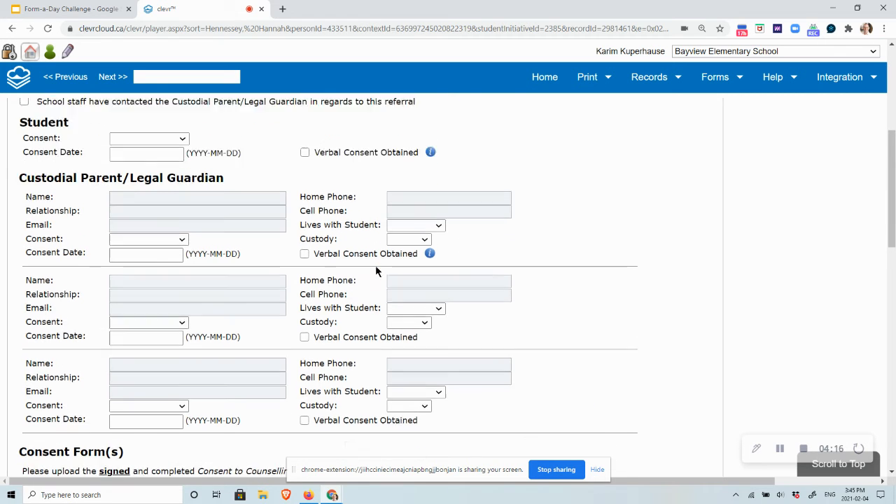
pyautogui.scroll(-2, 375, 269)
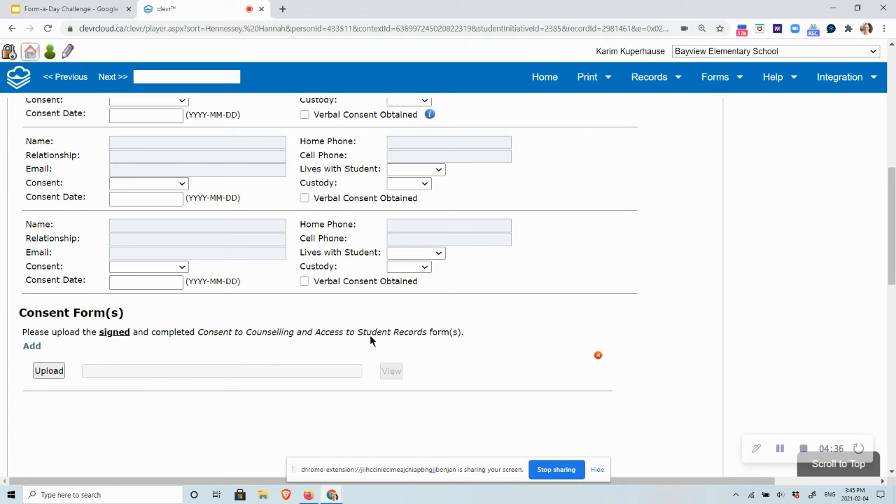
pyautogui.scroll(8, 370, 336)
pyautogui.scroll(2, 371, 341)
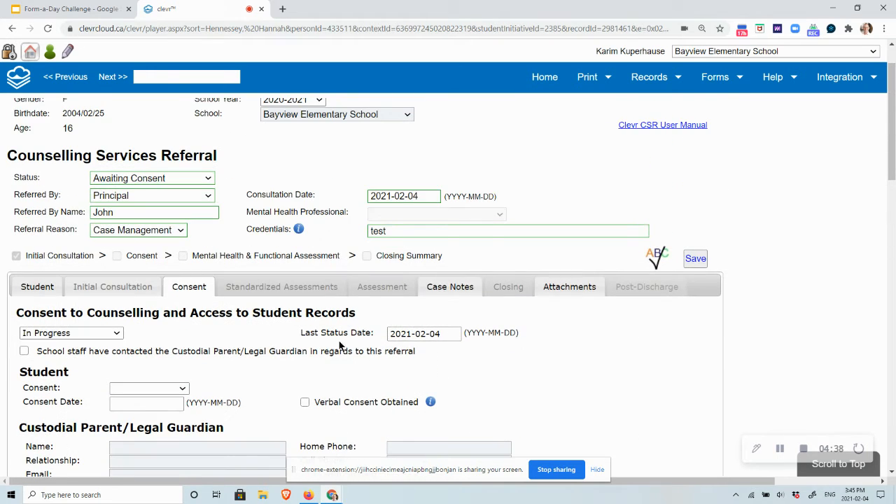
# Go to the Case Notes section and set the first case note's date to 2021-02-02
pyautogui.click(452, 287)
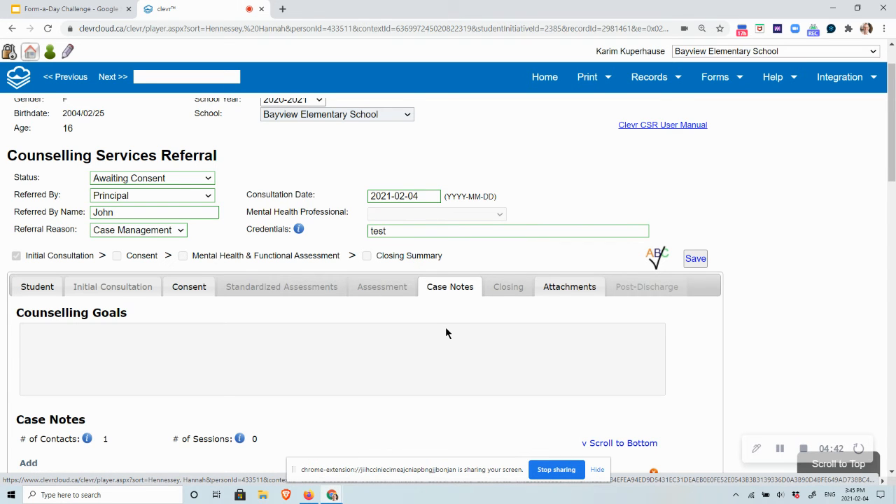
pyautogui.scroll(-3, 445, 326)
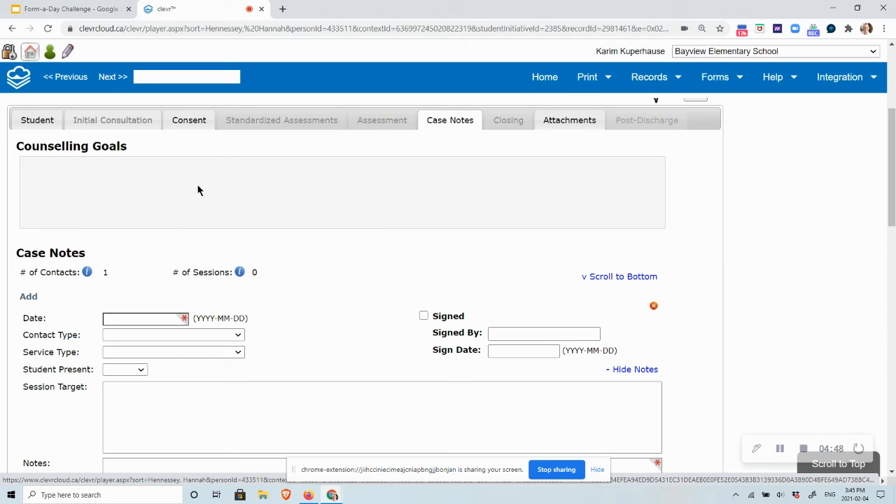
pyautogui.scroll(-1, 329, 252)
pyautogui.scroll(-1, 328, 247)
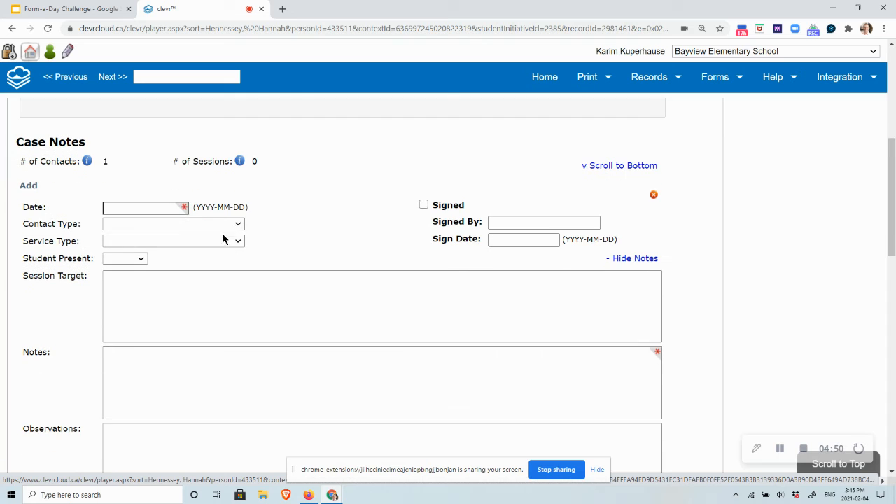
pyautogui.click(161, 208)
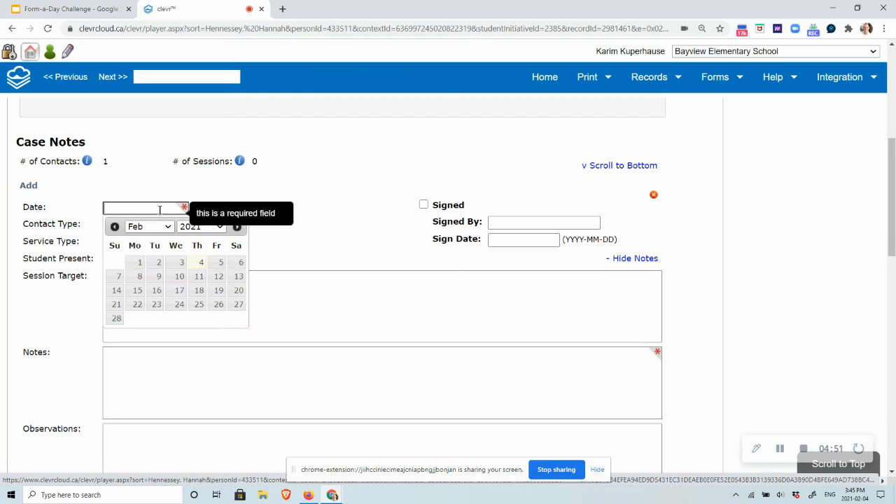
pyautogui.click(158, 264)
# Set the case note's contact type to Case Conference, service type to Individual and Student Present to Yes
pyautogui.click(205, 225)
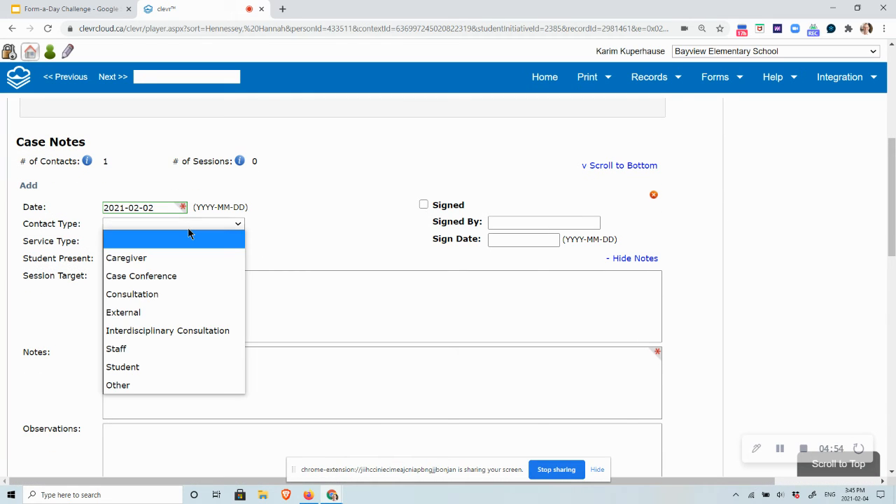
pyautogui.click(183, 275)
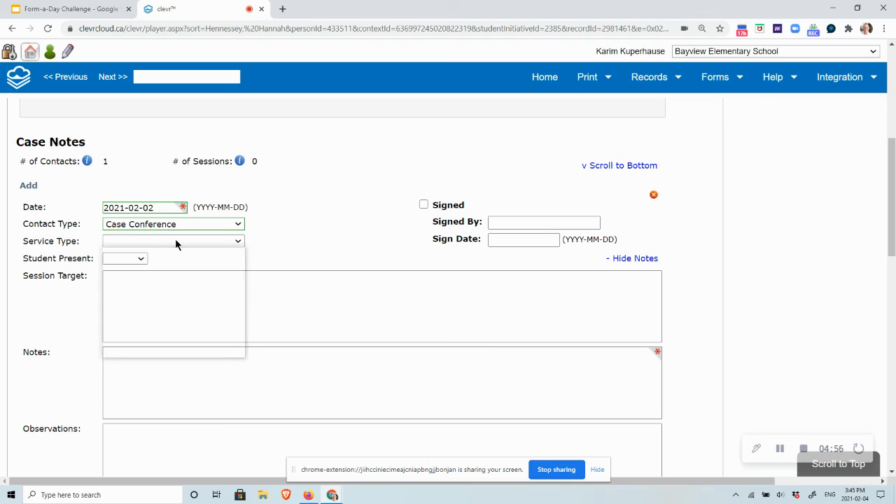
pyautogui.click(175, 241)
pyautogui.click(162, 311)
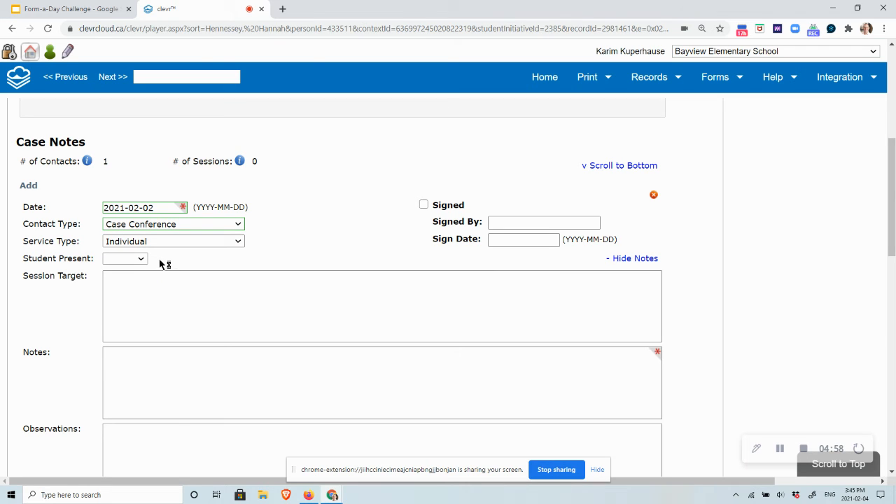
pyautogui.click(139, 259)
pyautogui.click(133, 292)
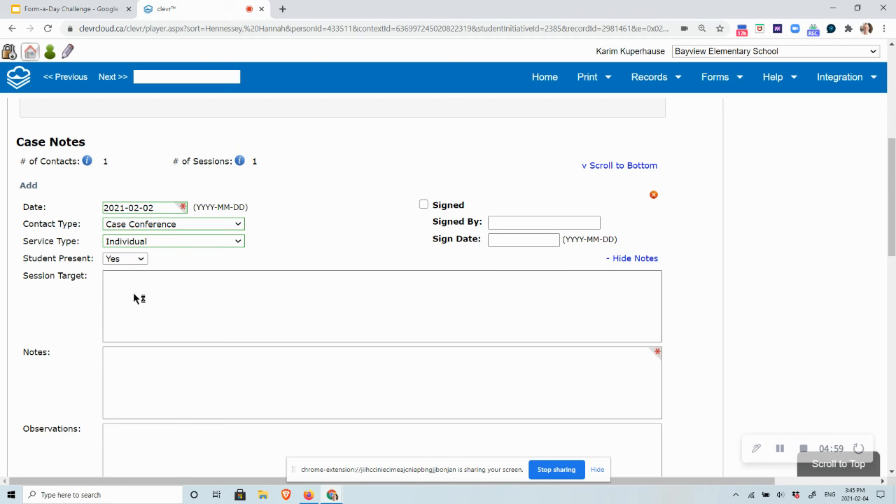
# Look through the case note's text fields, from Session Target and Notes down to Formulation and Next Steps
pyautogui.scroll(-1, 179, 286)
pyautogui.click(179, 301)
pyautogui.scroll(-2, 179, 301)
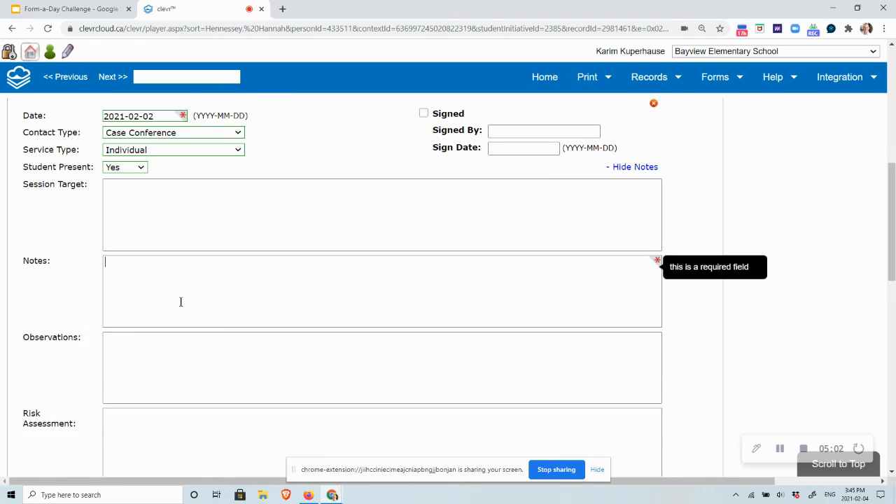
pyautogui.click(180, 320)
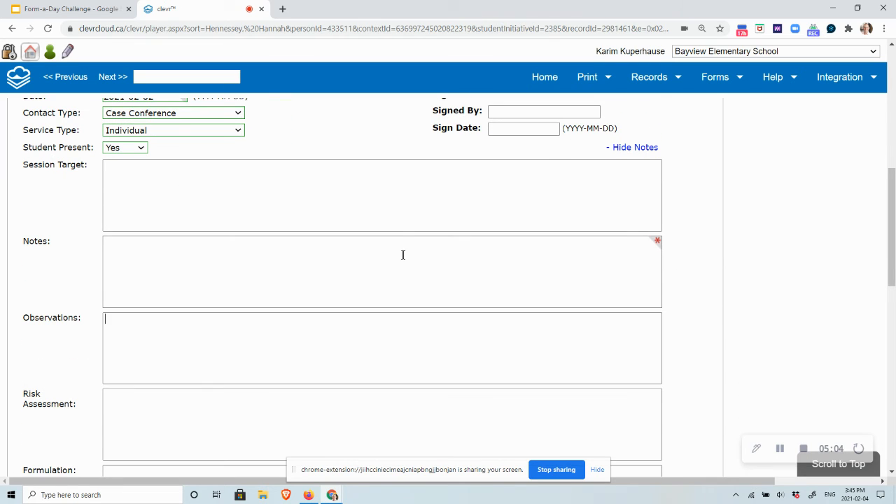
pyautogui.scroll(-2, 404, 252)
pyautogui.scroll(-3, 360, 255)
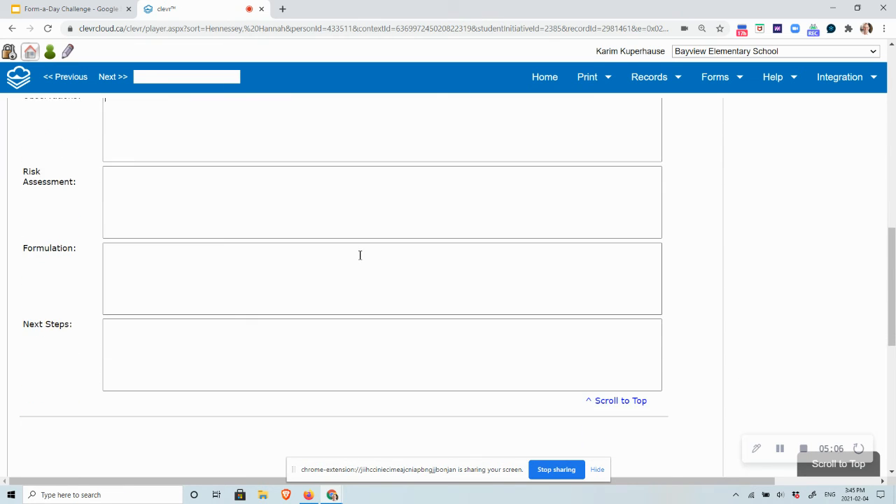
# Add a second case note entry and look over its blank fields down to Next Steps
pyautogui.scroll(8, 361, 258)
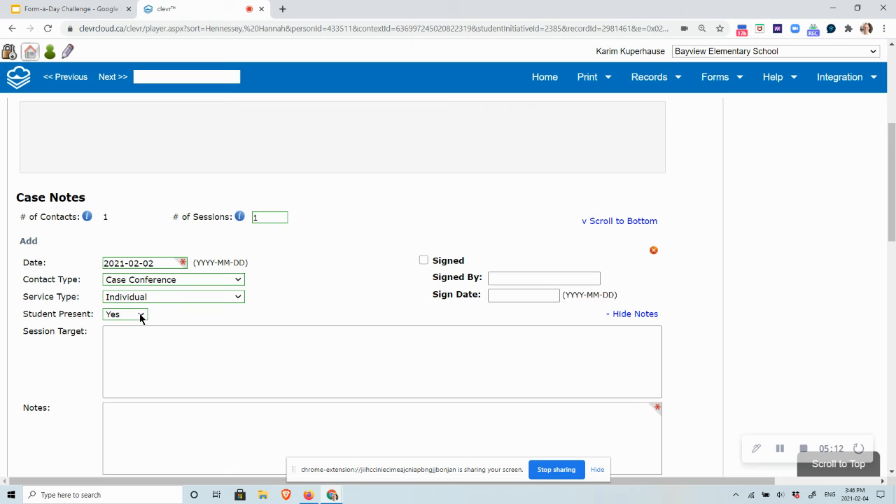
pyautogui.click(28, 242)
pyautogui.scroll(-11, 135, 275)
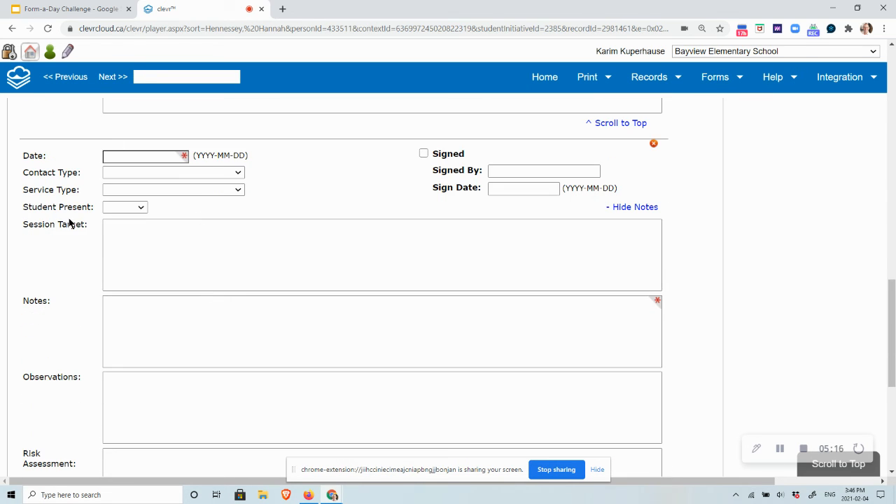
pyautogui.scroll(-3, 144, 238)
pyautogui.scroll(-5, 148, 239)
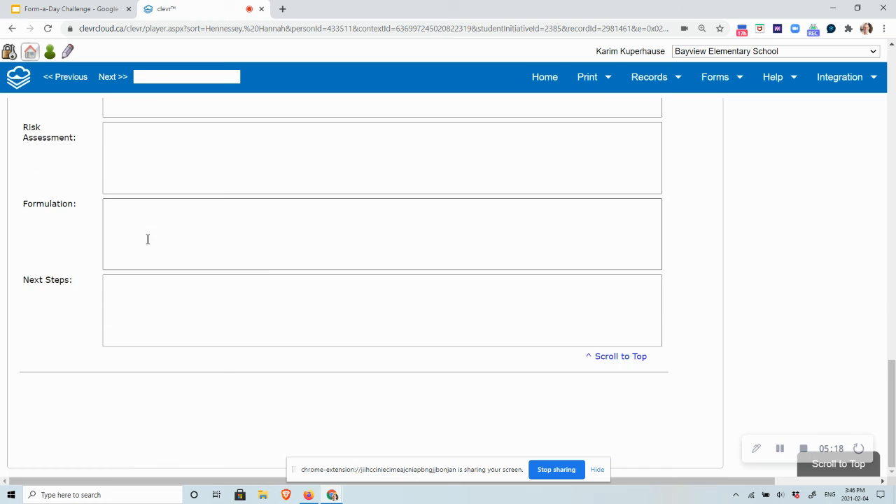
pyautogui.scroll(4, 148, 240)
pyautogui.scroll(-4, 148, 239)
# Go to the Attachments section and add two more upload rows under Supporting Documentation & Attachments
pyautogui.scroll(7, 147, 238)
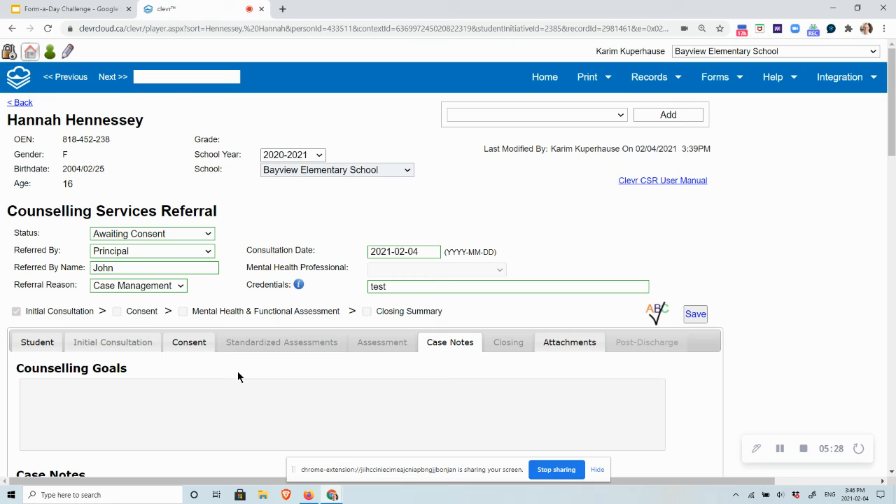
pyautogui.click(573, 345)
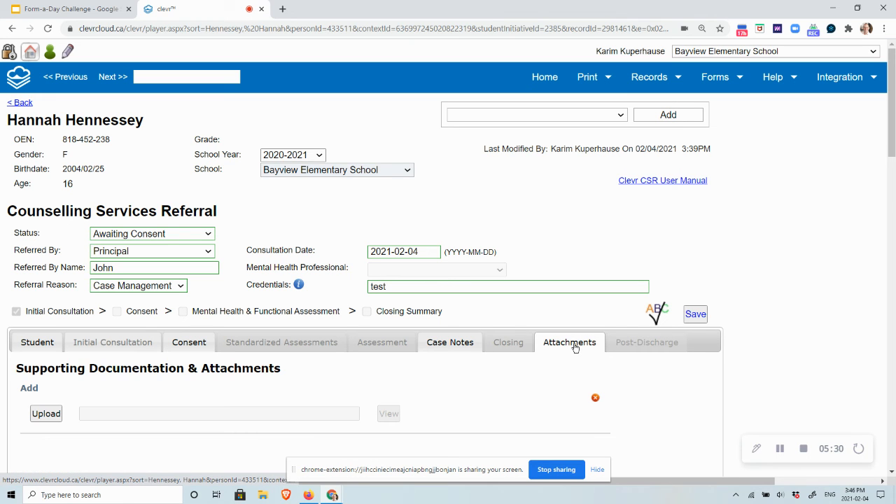
pyautogui.scroll(-1, 513, 367)
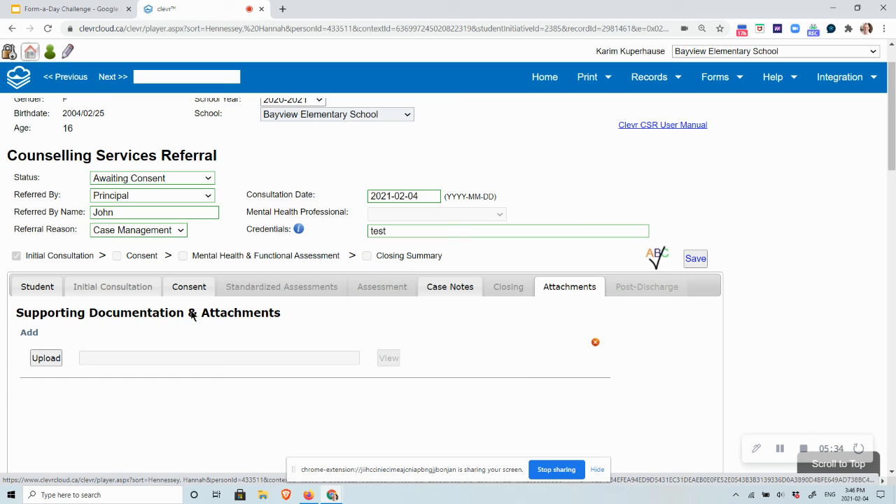
pyautogui.click(29, 333)
pyautogui.click(28, 333)
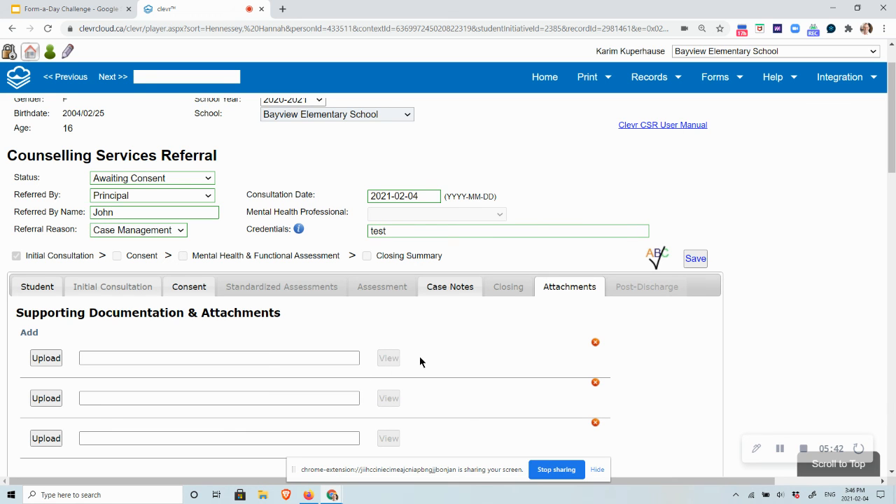
pyautogui.scroll(1, 441, 356)
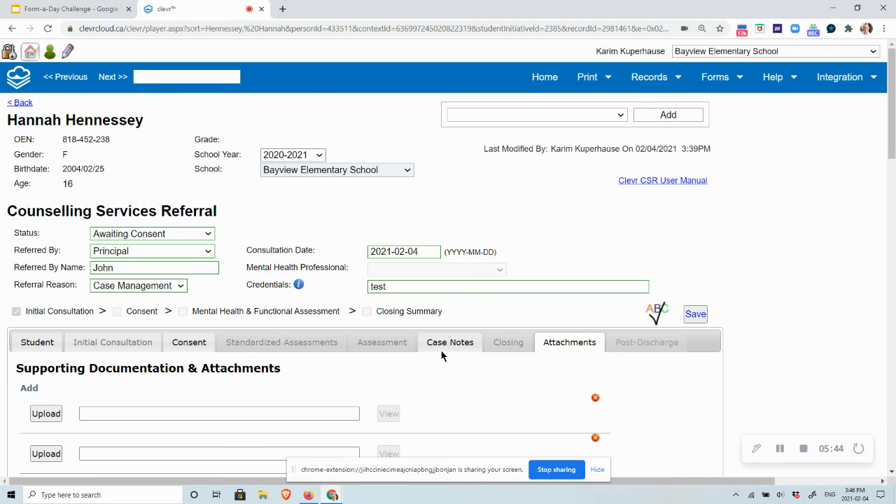